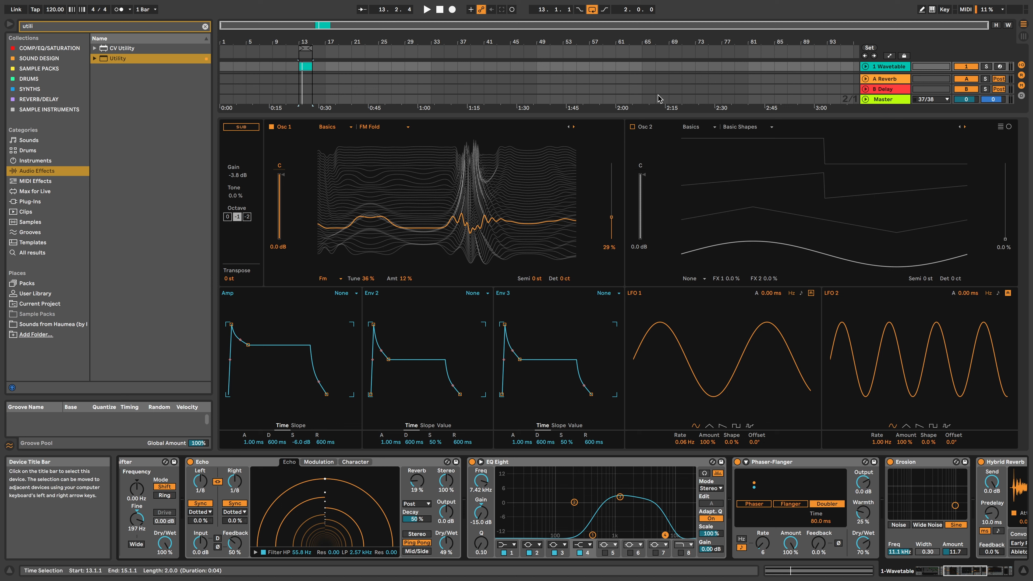
- Play the looped Wavetable clip through the full effects chain and stop playback
key(space)
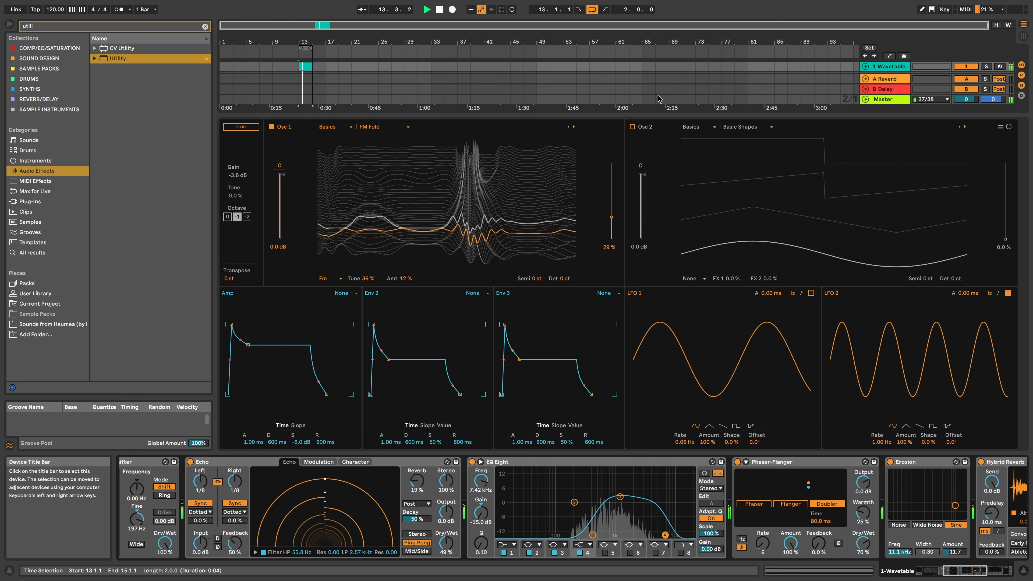
key(space)
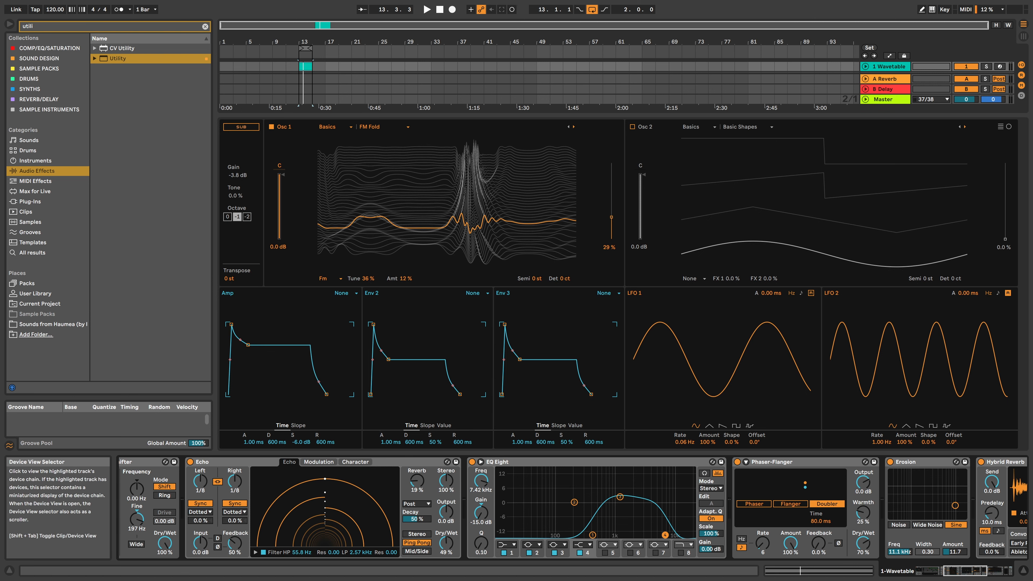
- Deactivate the Utility, Kickstart, Hybrid Reverb, Erosion and Phaser-Flanger devices on the Wavetable track
click(985, 570)
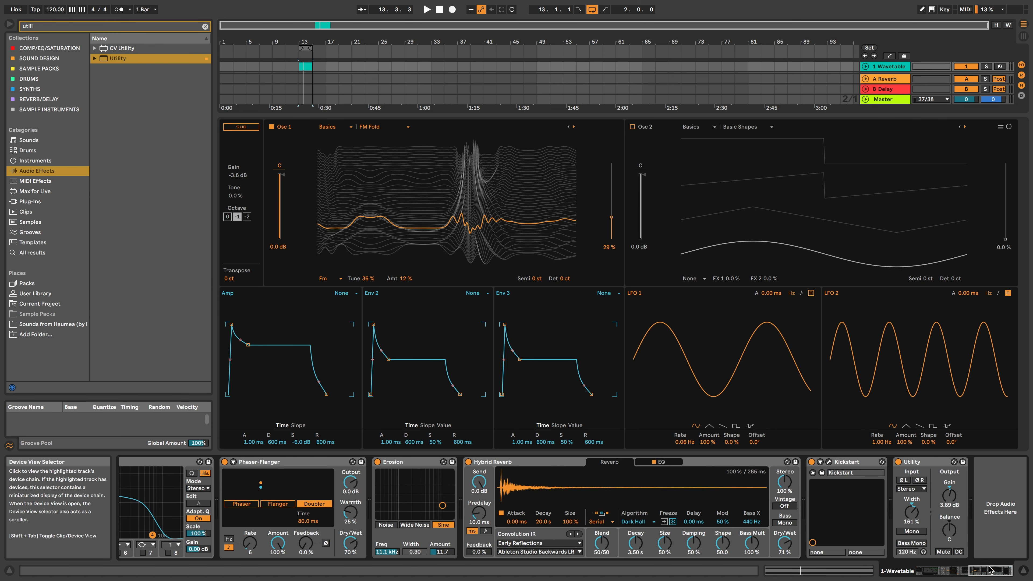
click(898, 462)
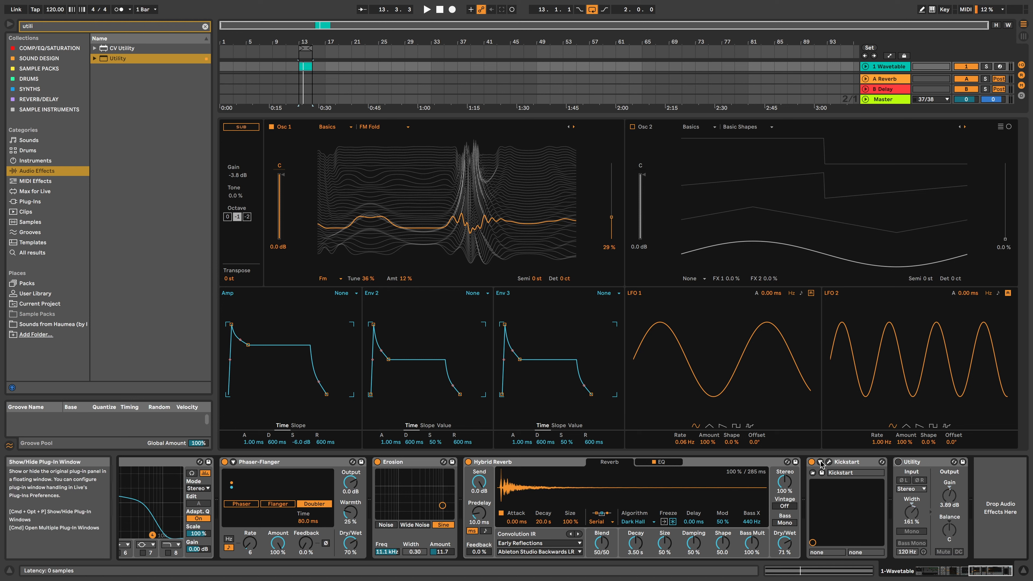
click(812, 463)
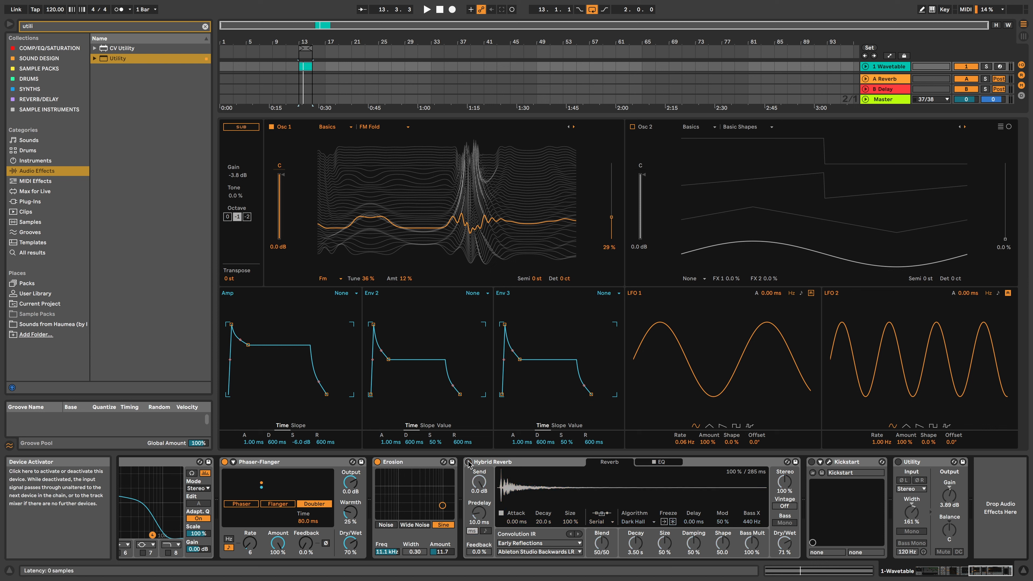
key(0)
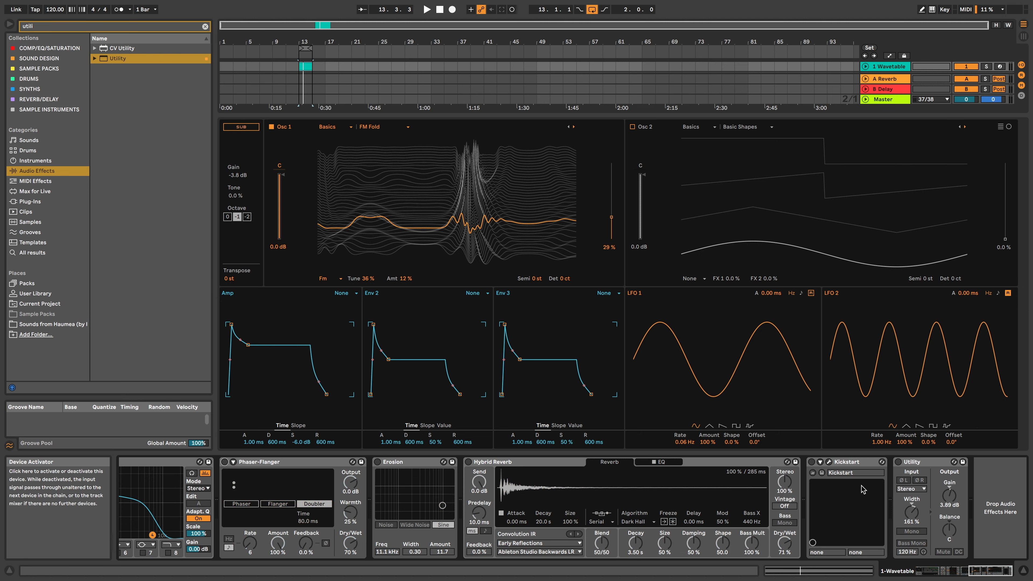
- Deactivate the EQ Eight, Echo and Frequency Shifter so only the Wavetable synth remains active
drag(983, 570, 942, 573)
key(0)
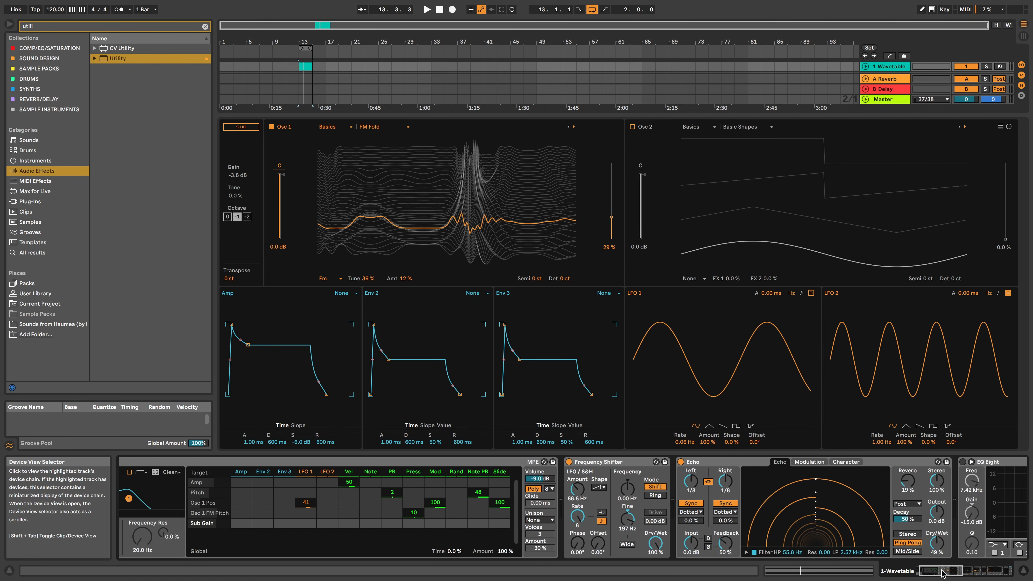
click(681, 462)
click(570, 462)
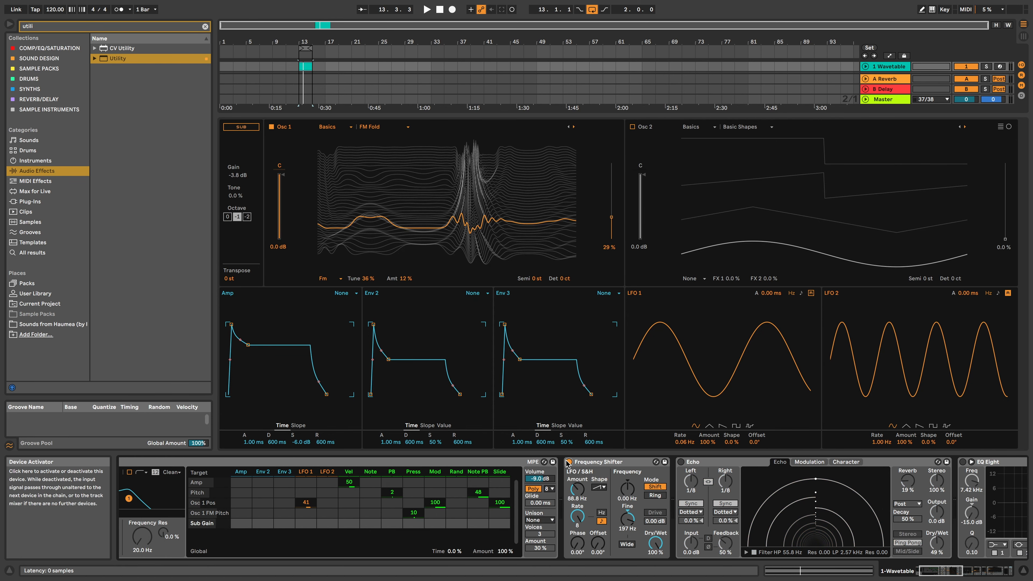
drag(945, 572, 938, 572)
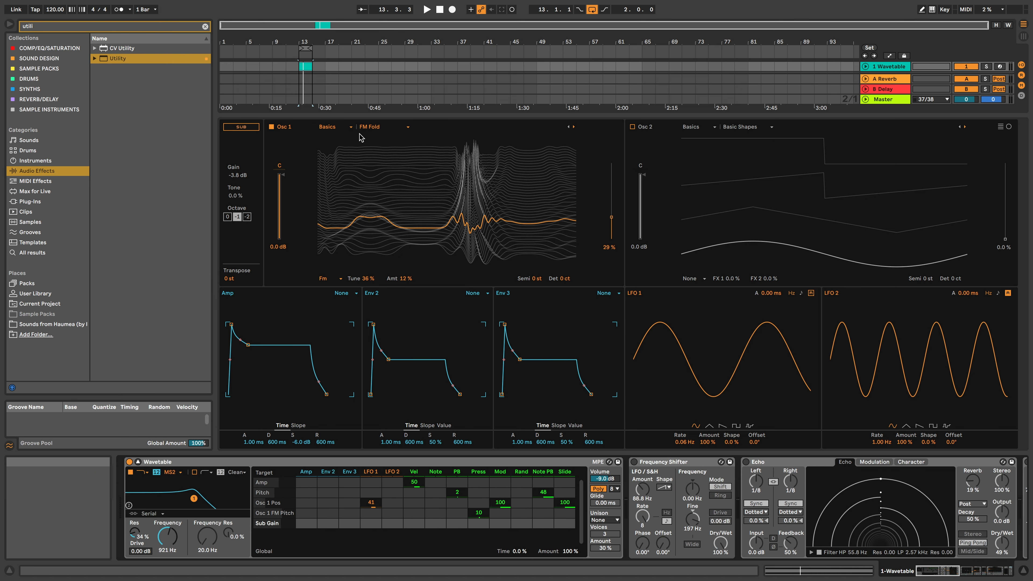
- Choose the FM Fold wavetable from the Basics category for Osc 1
click(343, 127)
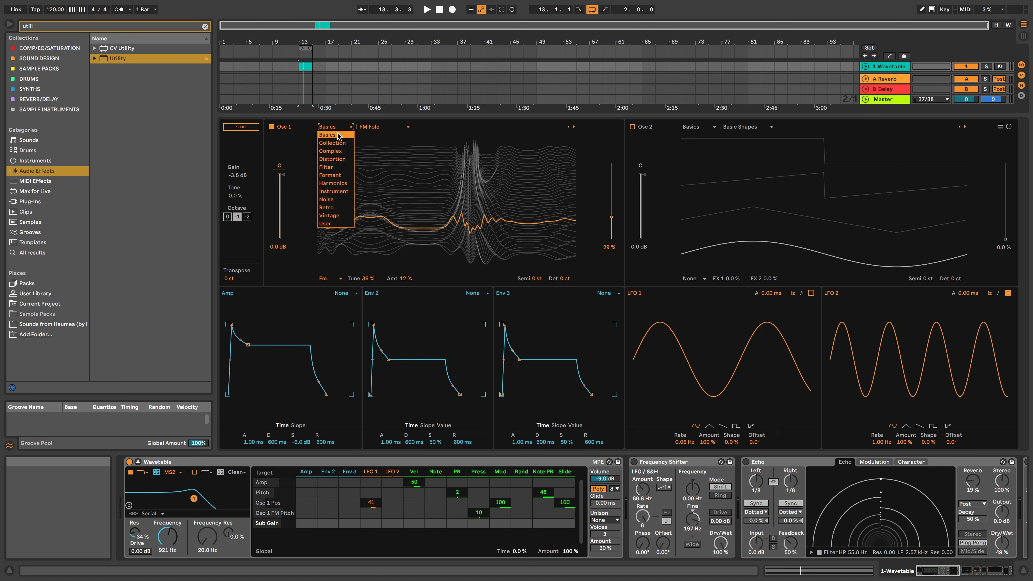
click(339, 136)
click(360, 127)
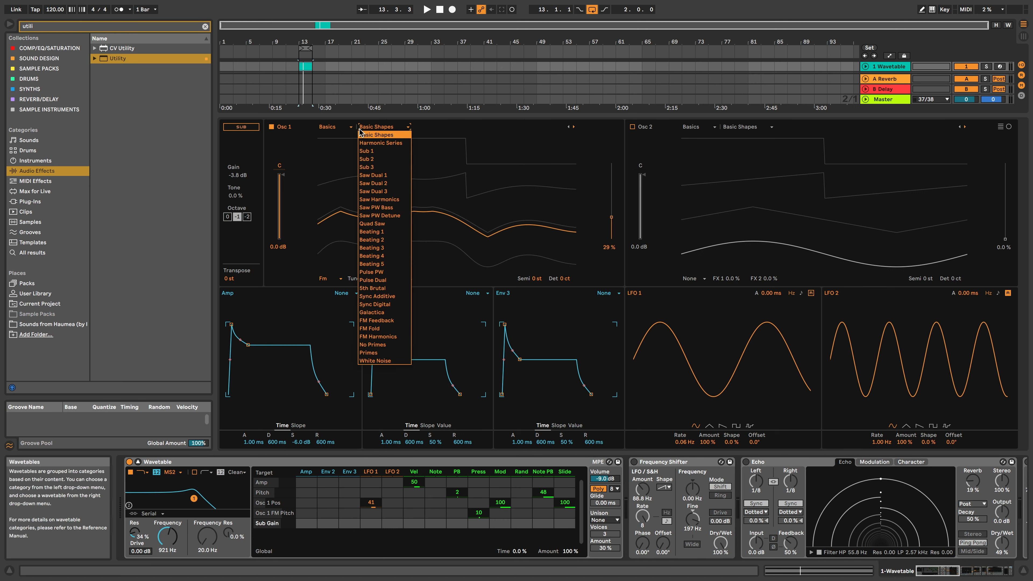
click(397, 328)
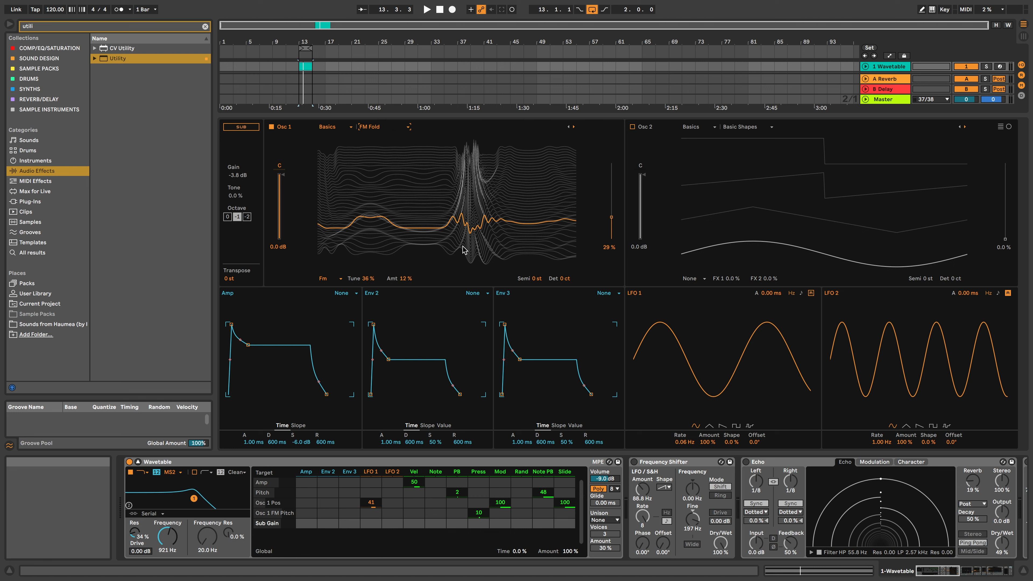
- Sweep the Osc 1 wave position, leaving it at 33%, and set the oscillator's FM amount to 4.7%
mouse_move(497, 215)
mouse_down()
mouse_move(496, 162)
mouse_move(496, 216)
mouse_move(496, 171)
mouse_move(496, 202)
mouse_up()
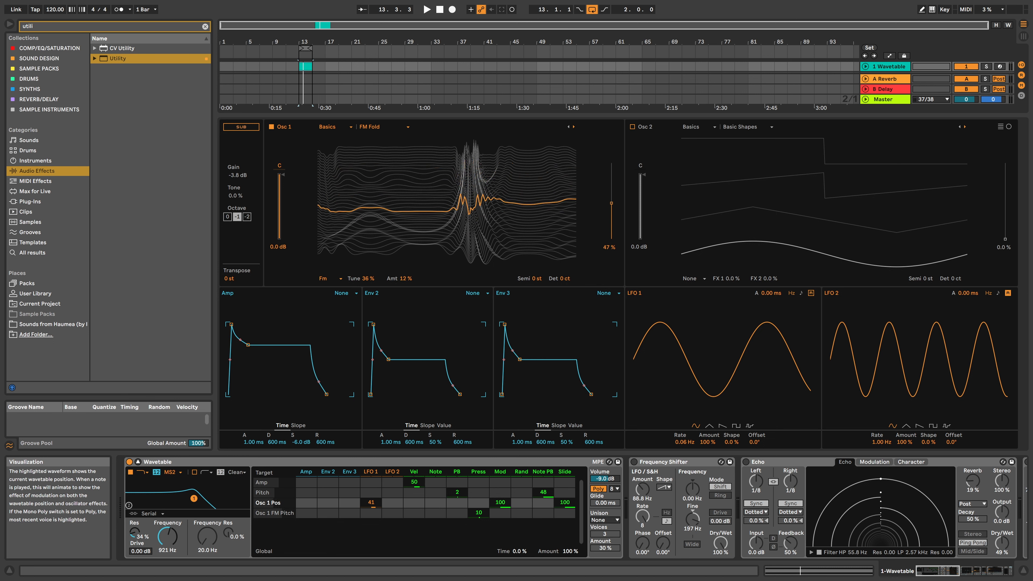
drag(326, 218, 325, 226)
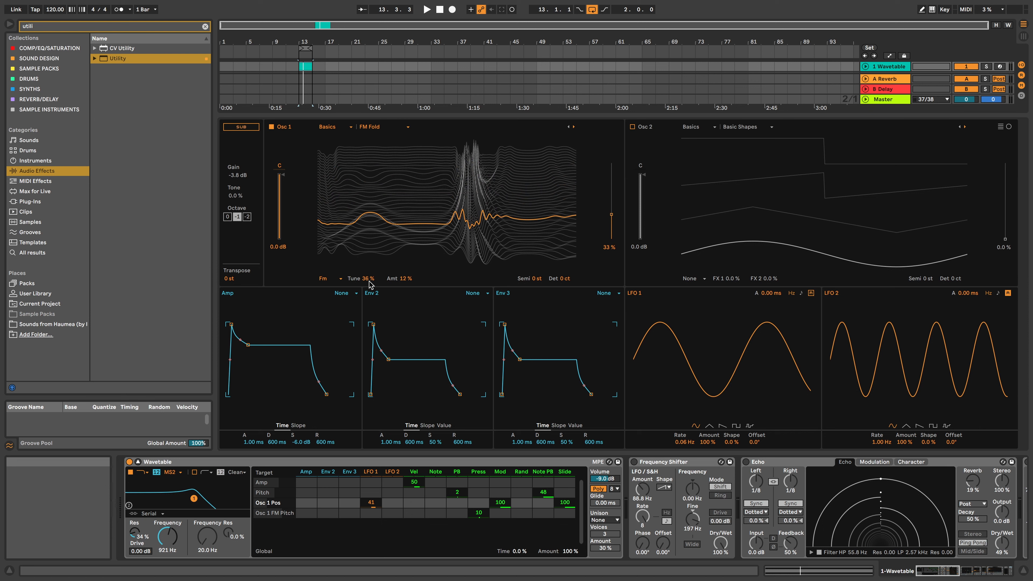
mouse_move(405, 280)
mouse_down()
mouse_move(406, 220)
mouse_move(405, 289)
mouse_move(405, 269)
mouse_up()
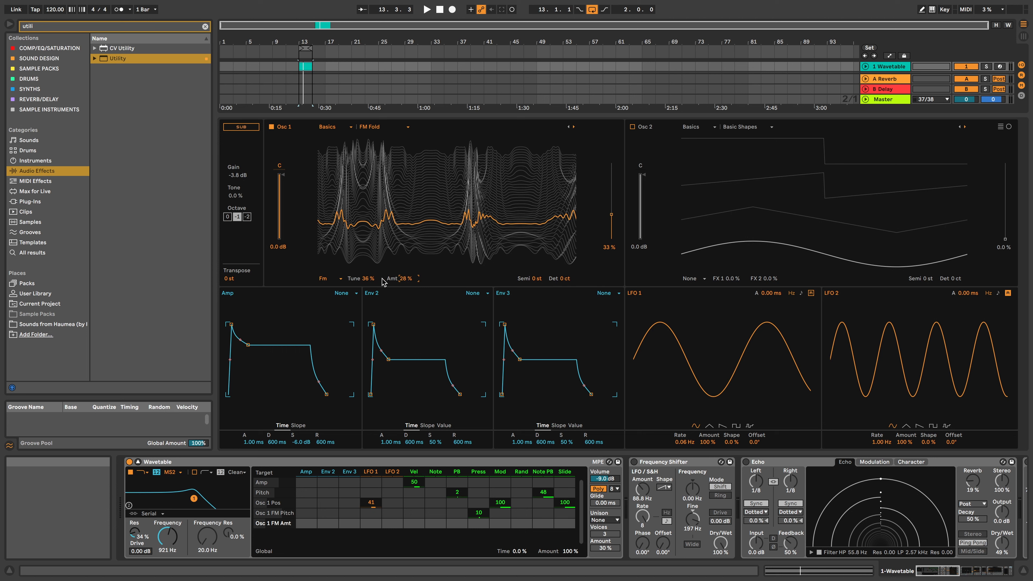
drag(405, 279, 405, 298)
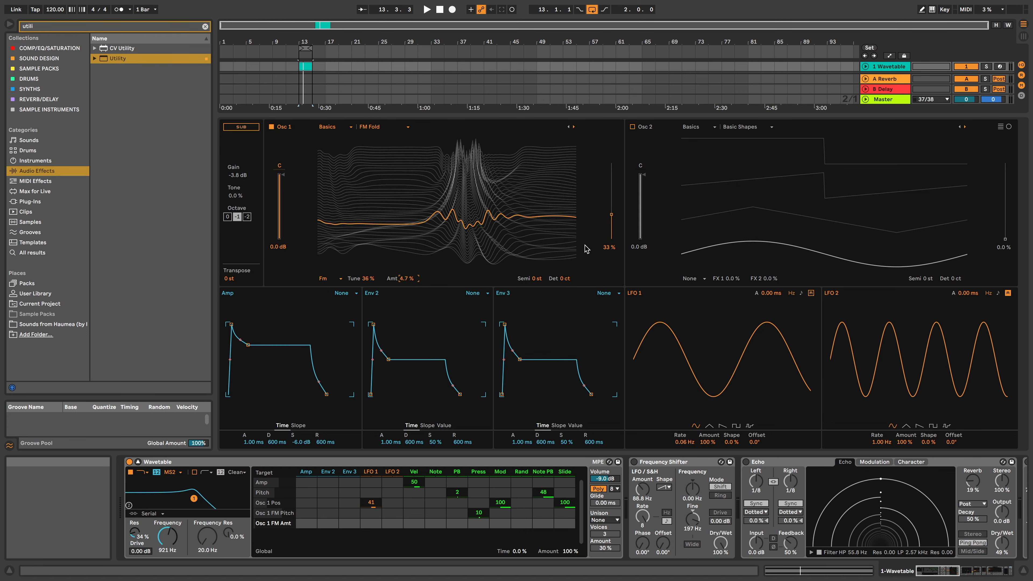
- Try the Osc 1 wave position at 40% while auditioning the loop, and lower it to 27%
mouse_move(611, 215)
mouse_down()
mouse_move(612, 185)
mouse_move(612, 228)
mouse_move(611, 208)
mouse_up()
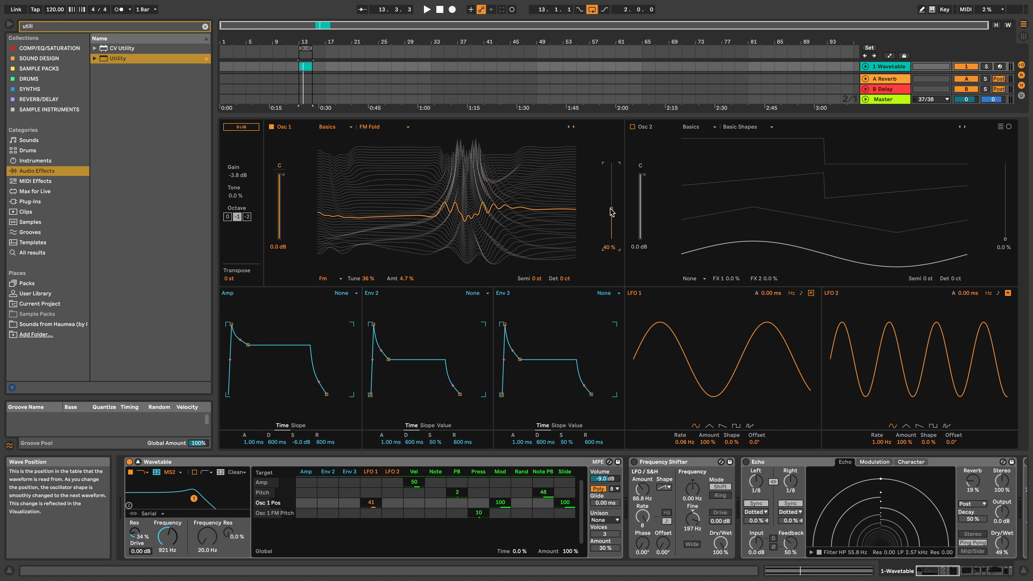
key(space)
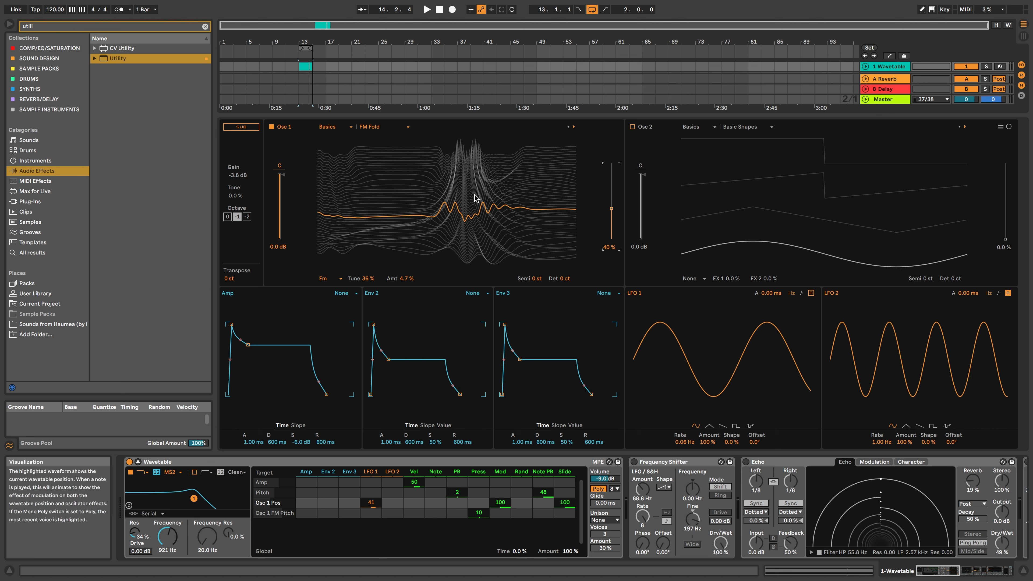
mouse_move(615, 237)
mouse_down()
mouse_move(611, 204)
mouse_move(611, 218)
mouse_up()
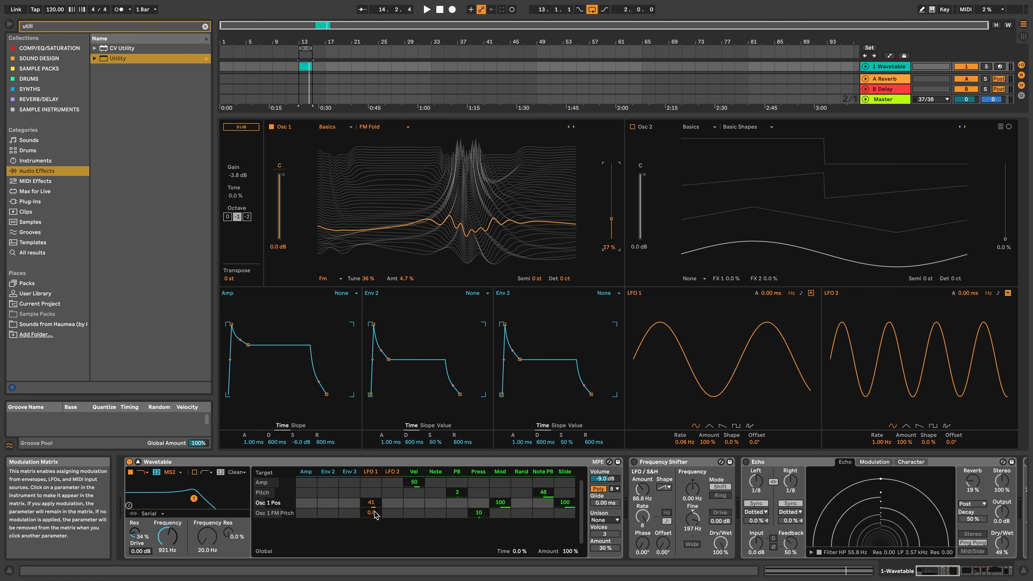
- Set the Filter 1 resonance to 27% and compare the playing loop with the filter off and on
drag(194, 499, 194, 502)
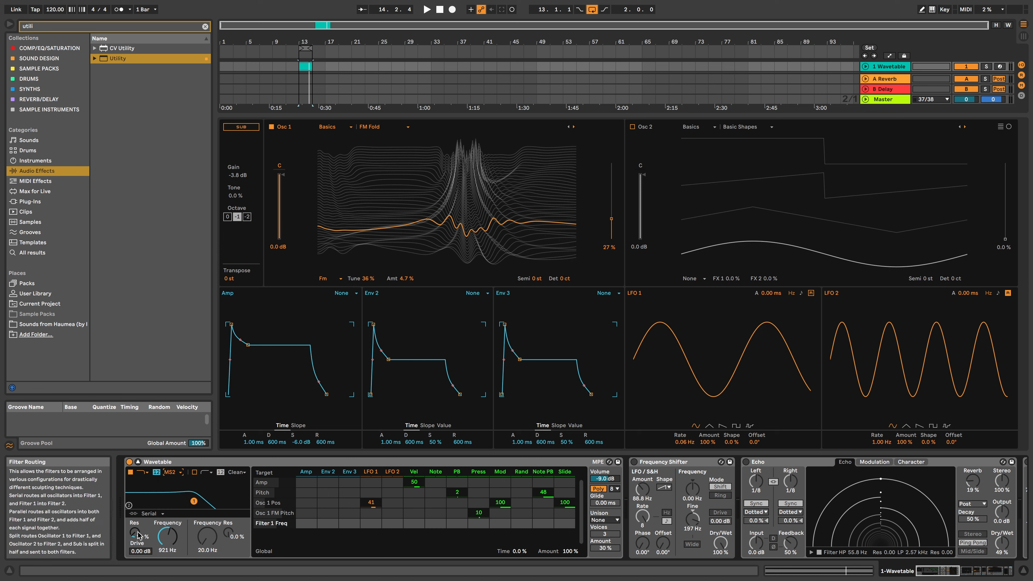
drag(138, 536, 139, 535)
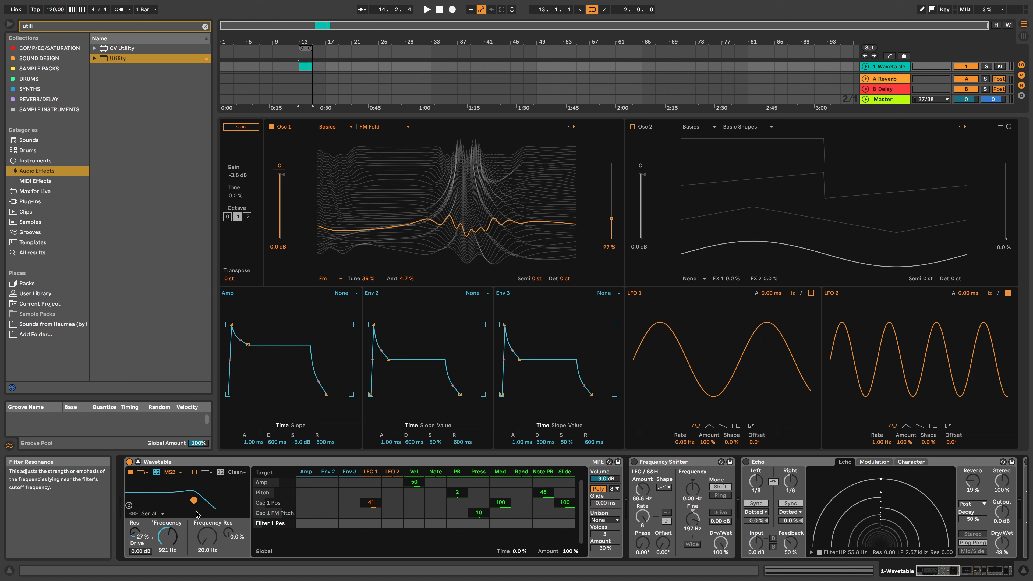
click(130, 472)
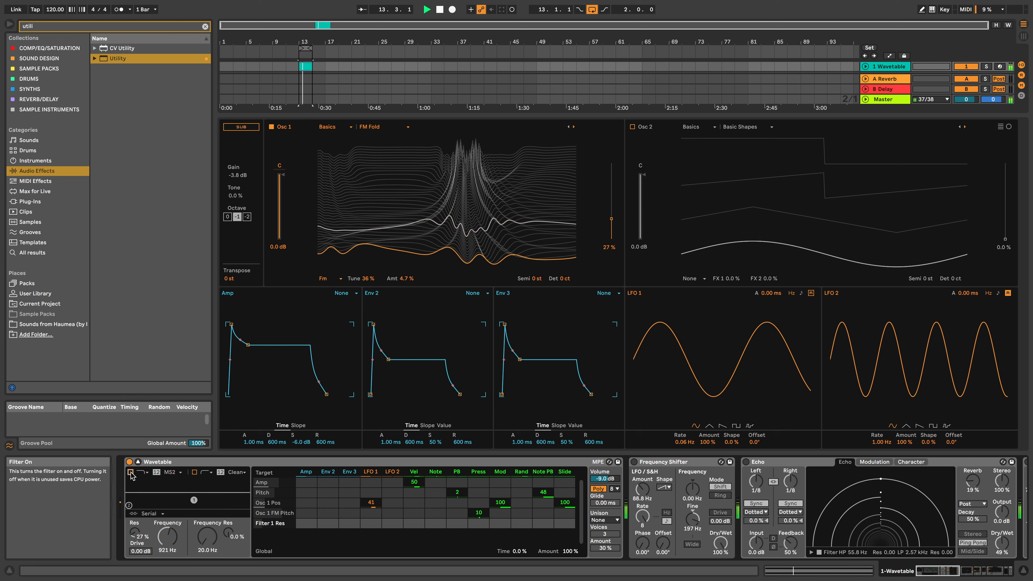
click(130, 472)
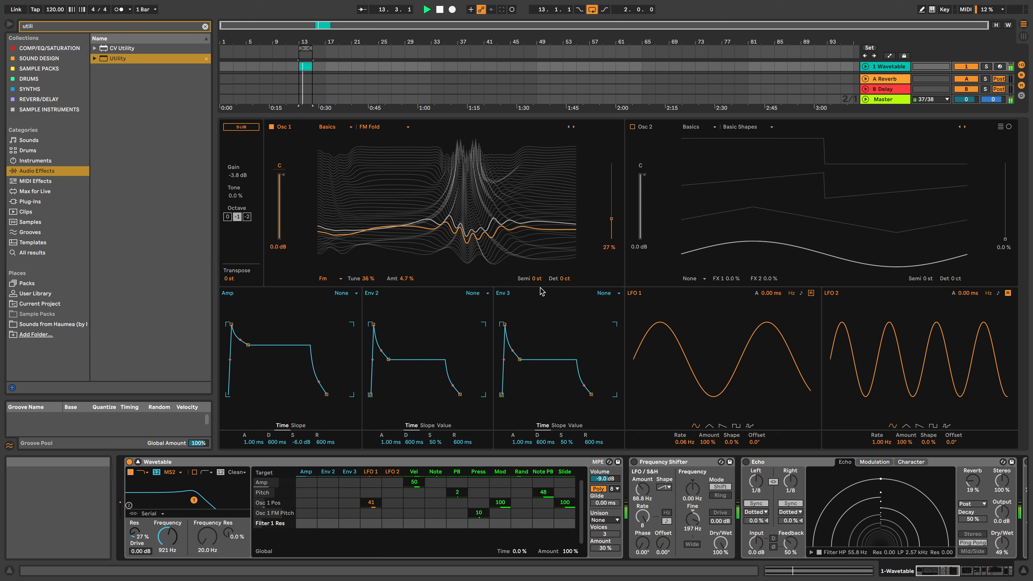
- Set the Osc 1 wave position to 34%
drag(612, 218, 611, 216)
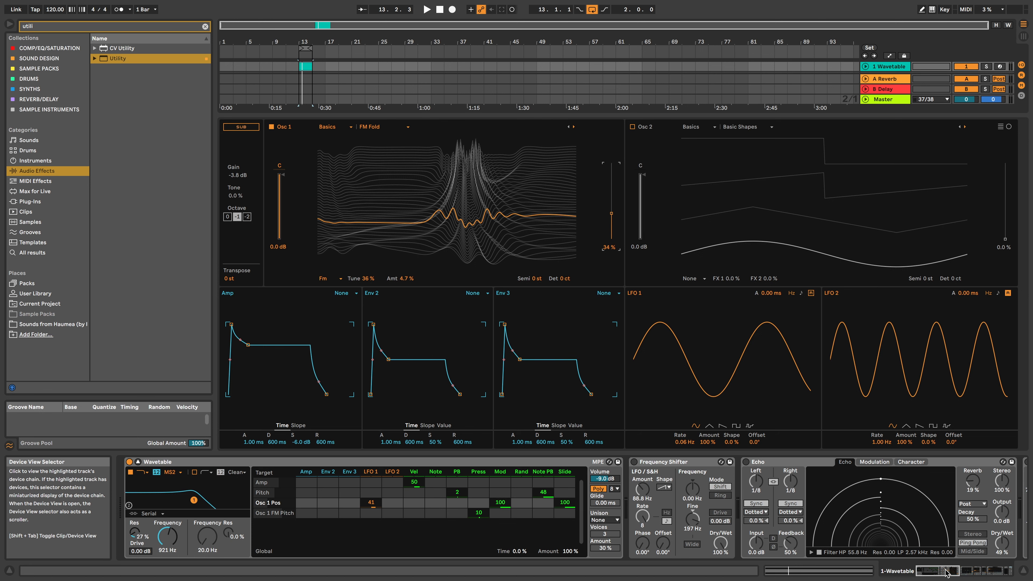
- Reactivate the Frequency Shifter and audition the loop through it while trying its synced LFO rate
drag(946, 573, 955, 572)
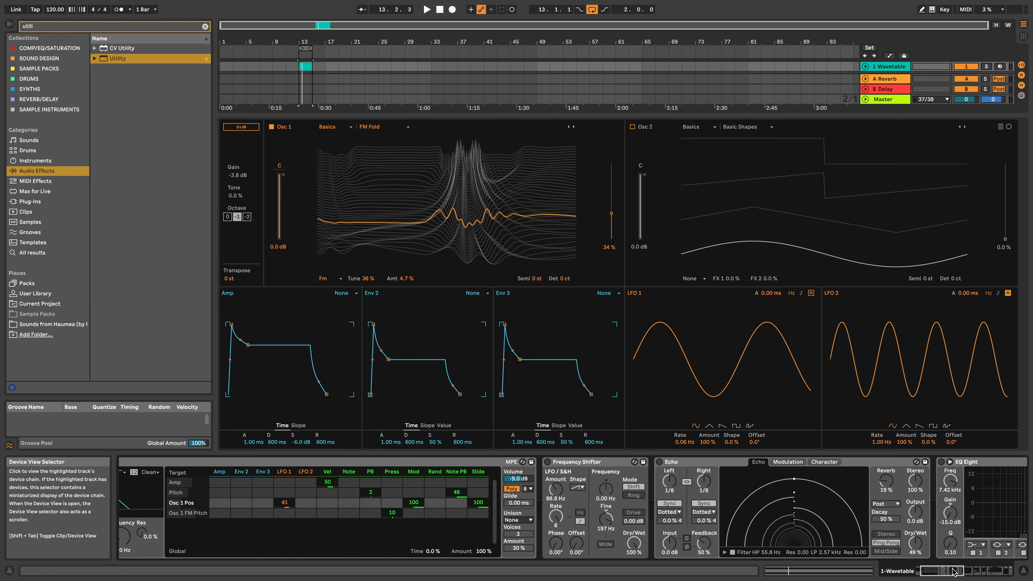
click(548, 462)
click(615, 463)
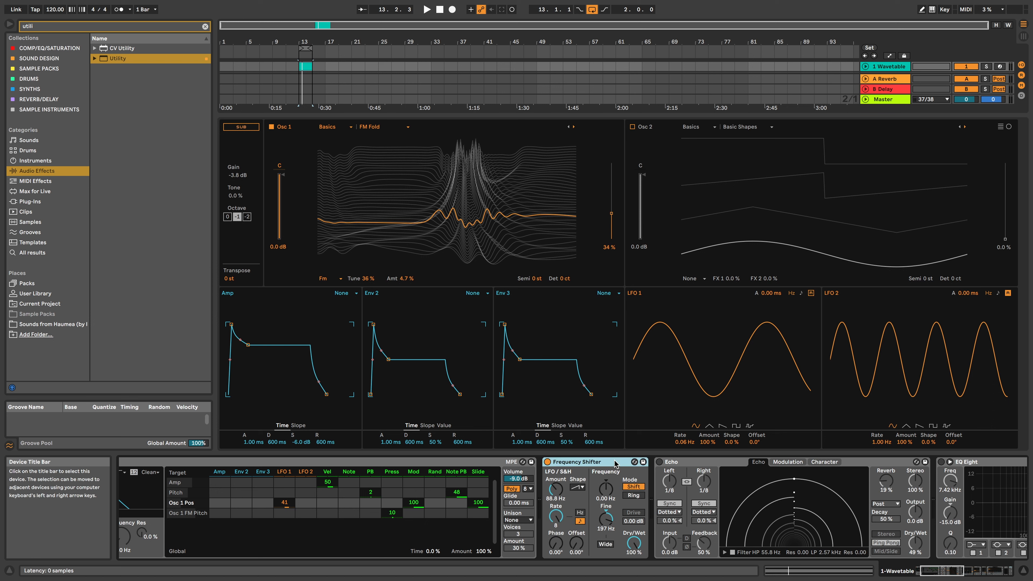
key(space)
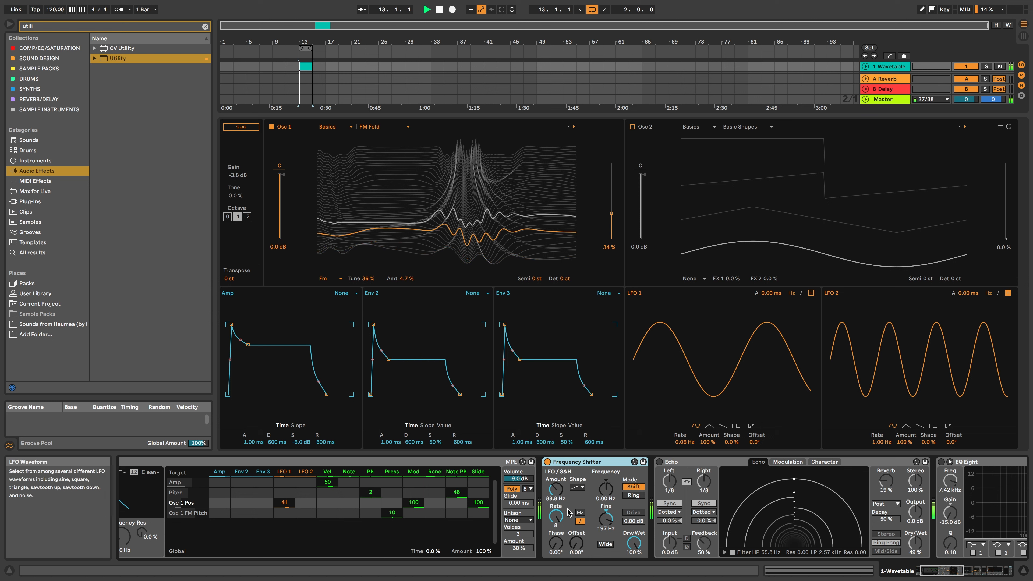
mouse_move(559, 531)
mouse_down()
mouse_move(559, 570)
mouse_move(564, 523)
mouse_up()
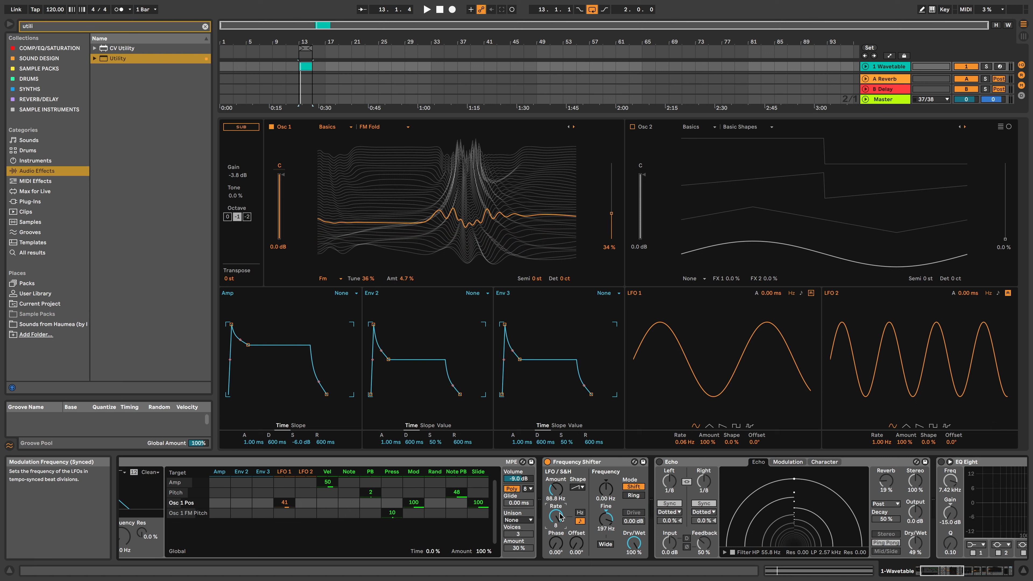